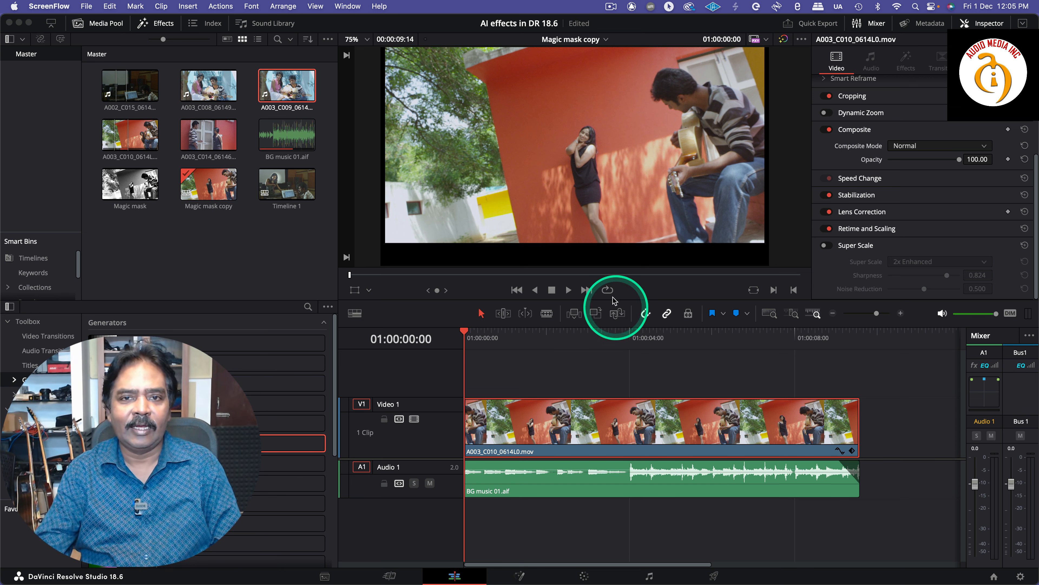
Play the Magic mask copy timeline through and return the playhead to its start.
click(484, 27)
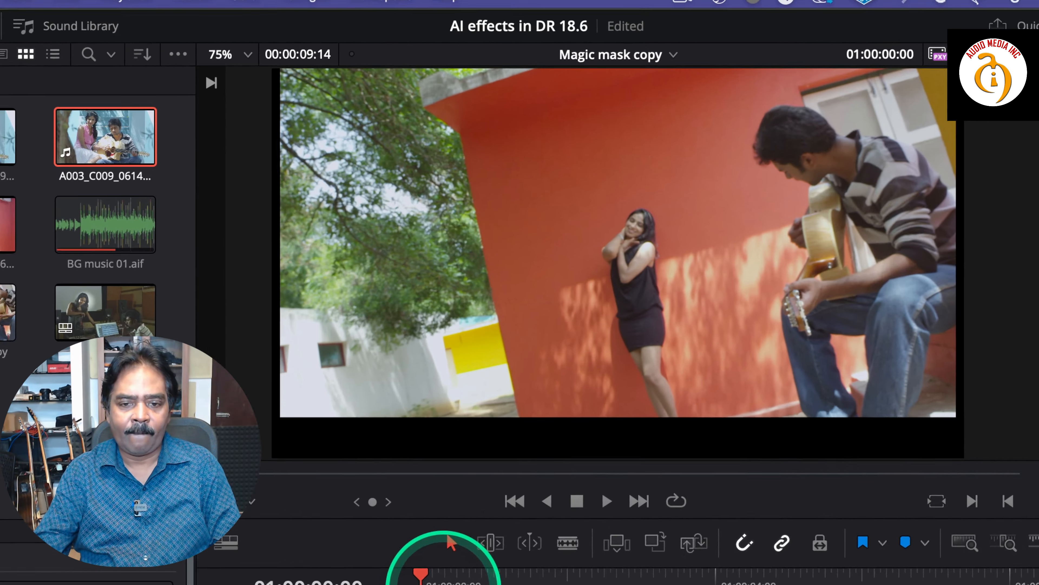
key(space)
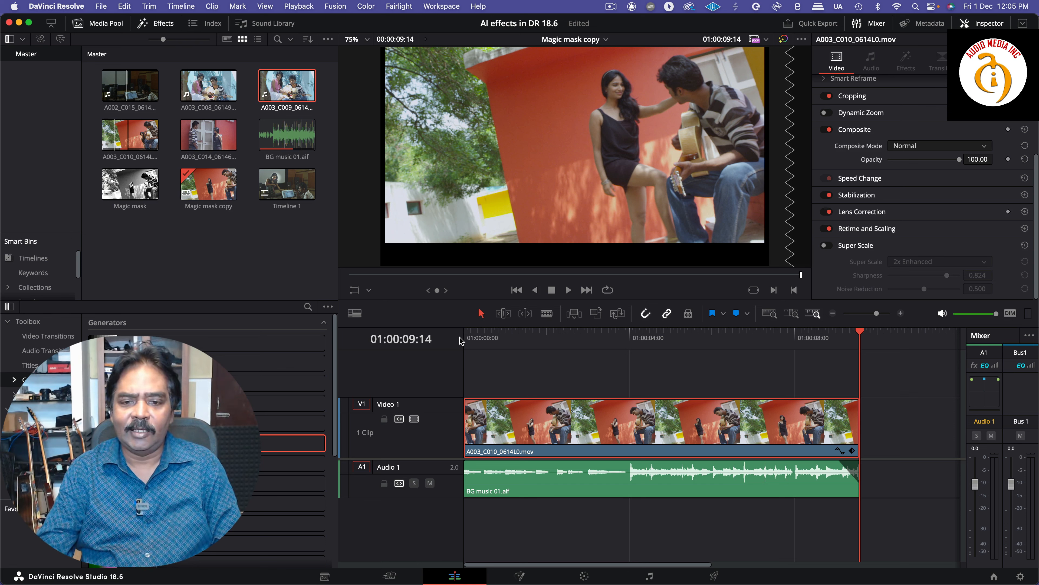
drag(485, 338, 455, 340)
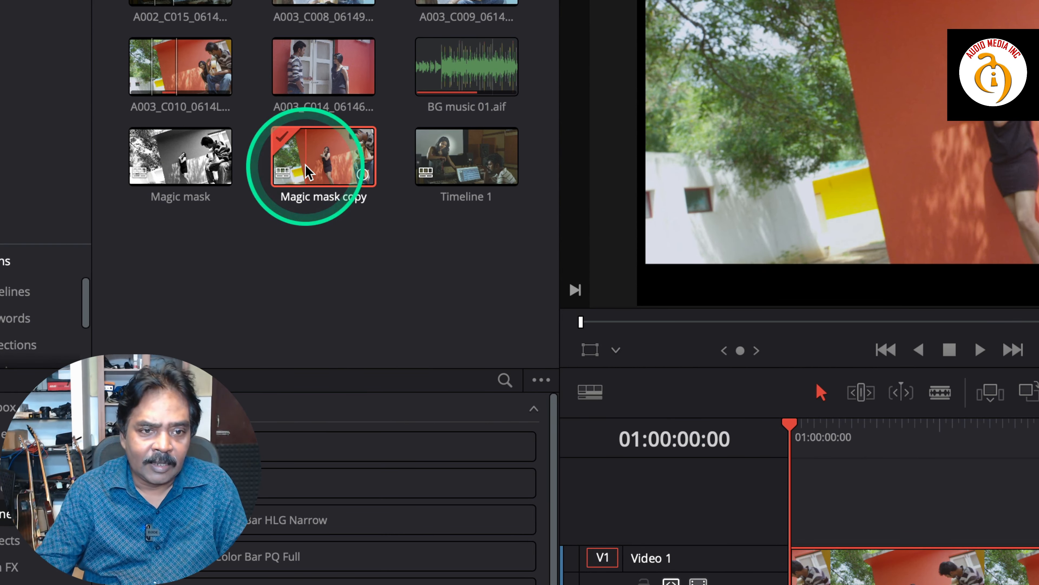
Set the Magic mask copy timeline to 3840 x 2160 Ultra HD, with mismatched resolution handled by centre crop with no resizing.
right_click(227, 182)
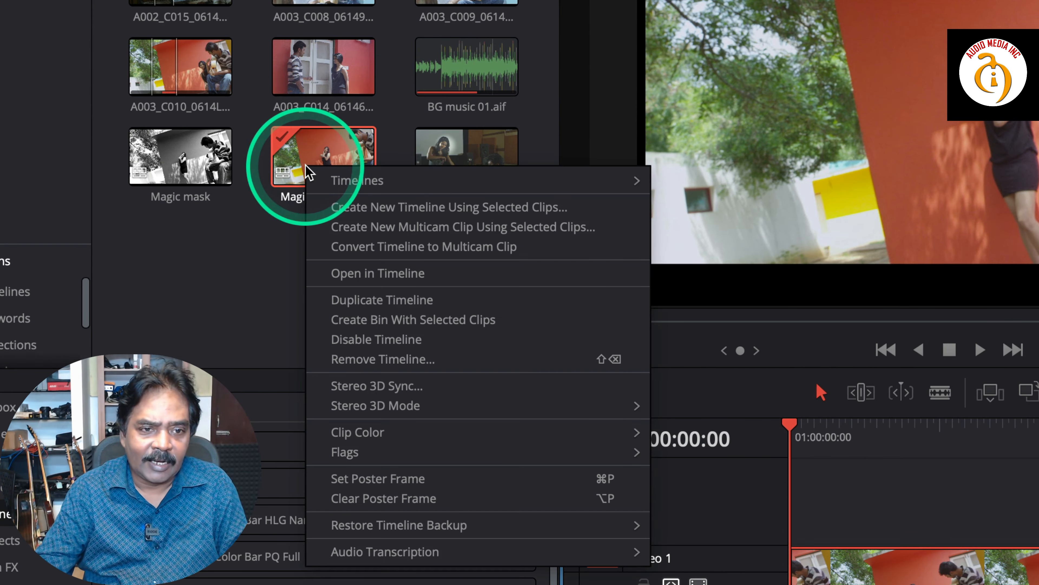
mouse_move(393, 181)
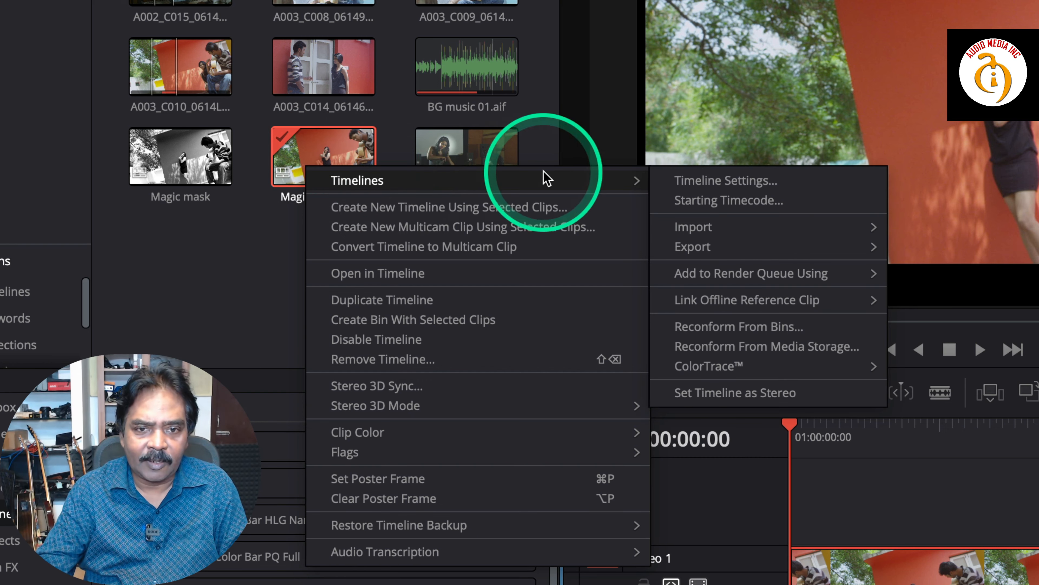
click(692, 172)
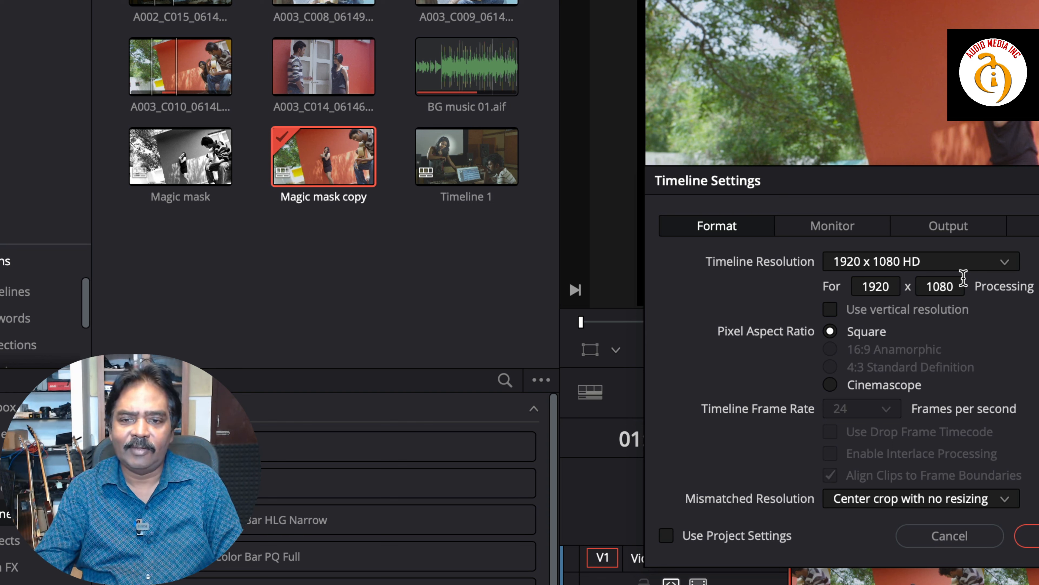
click(982, 261)
click(895, 402)
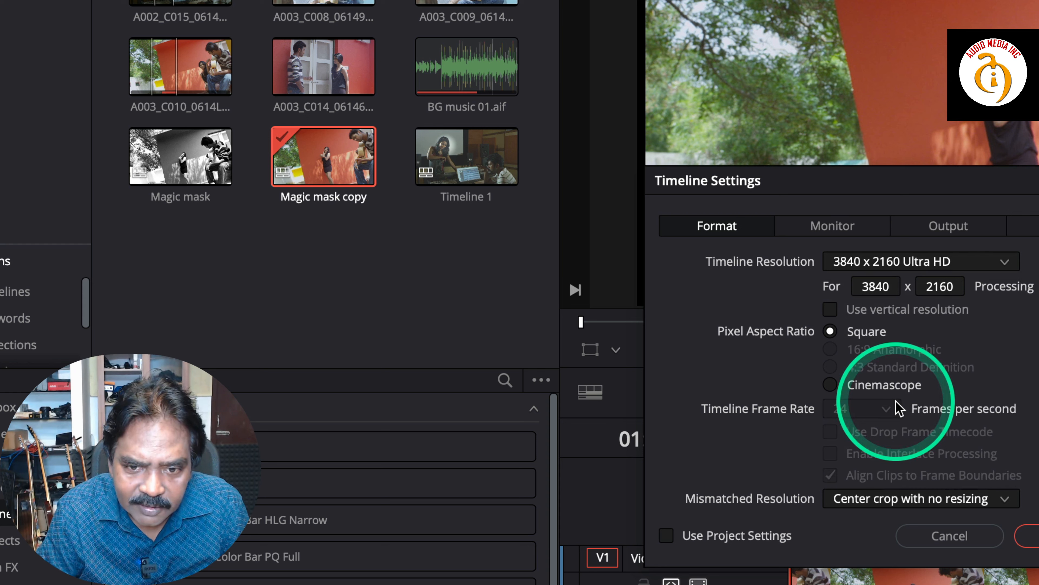
click(1000, 502)
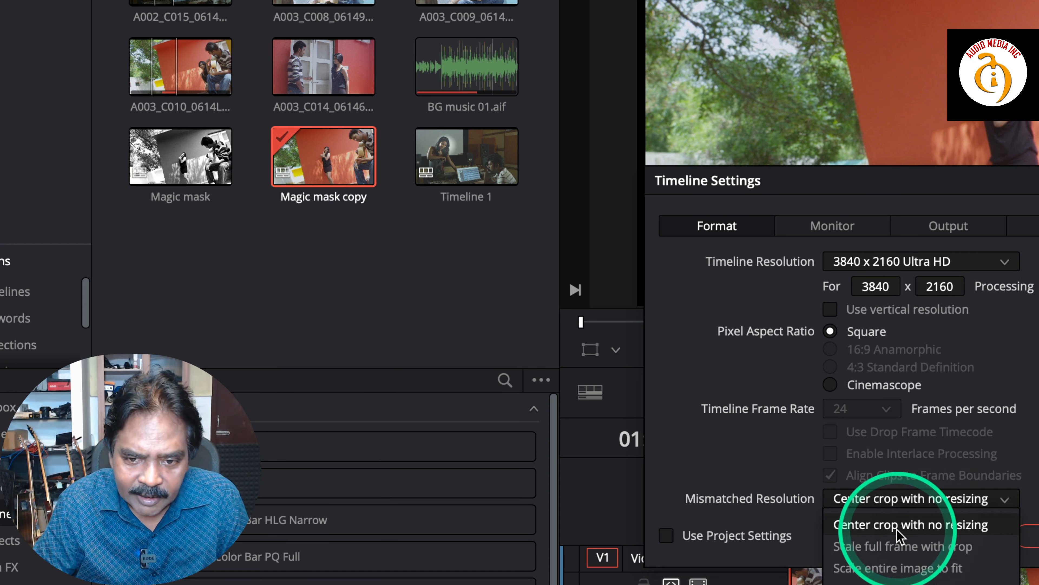
click(955, 532)
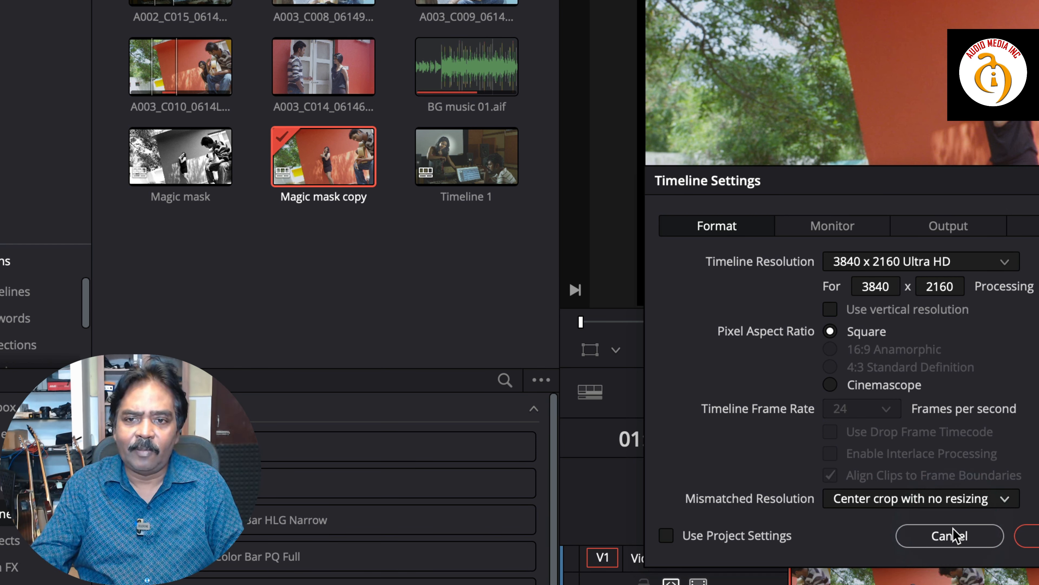
click(1033, 535)
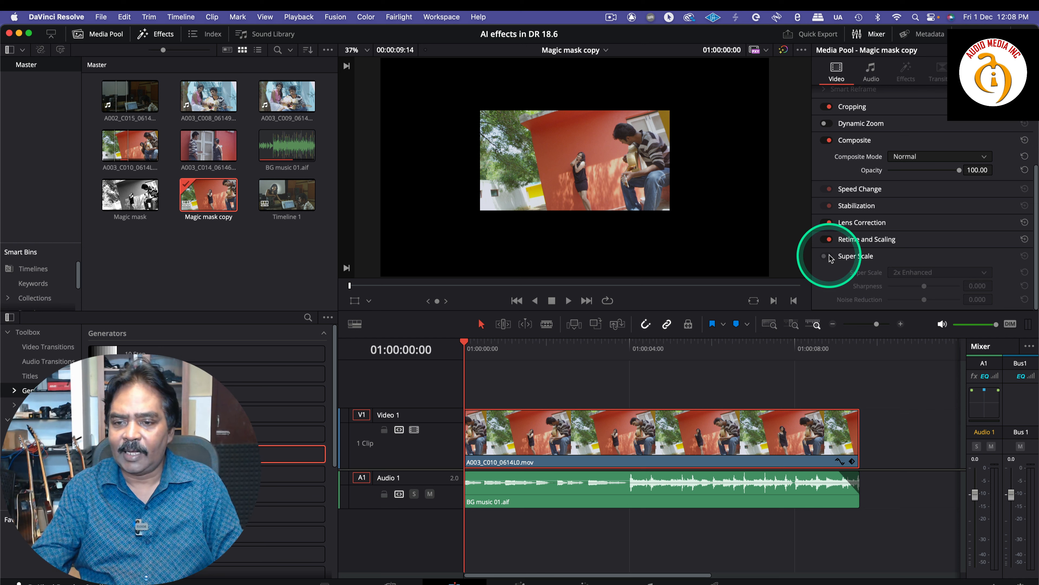
Enable Super Scale on the A003_C010_0614L0.mov timeline clip with sharpness 0.885 and noise reduction 0.519.
click(644, 449)
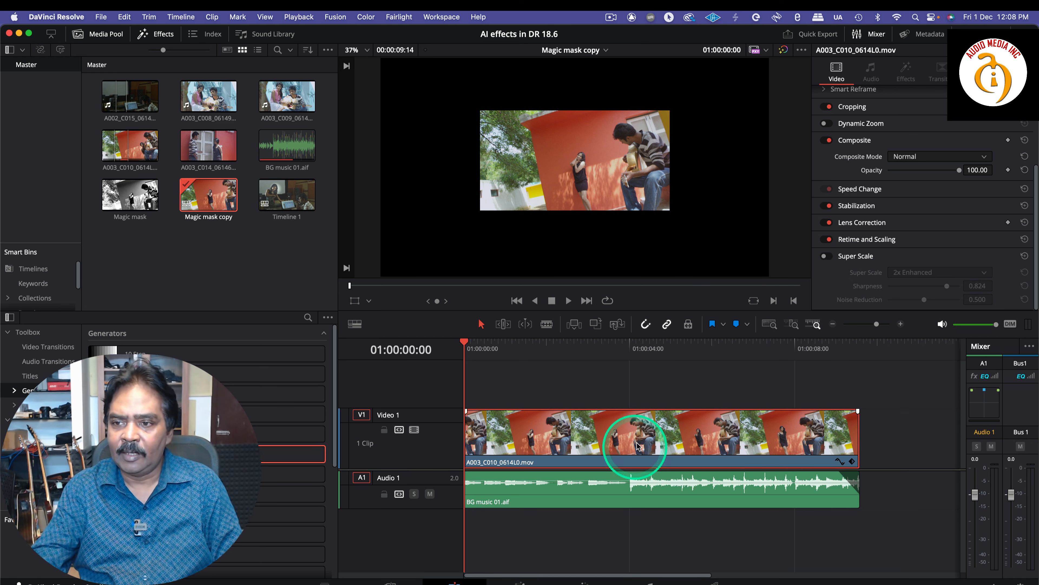
click(826, 256)
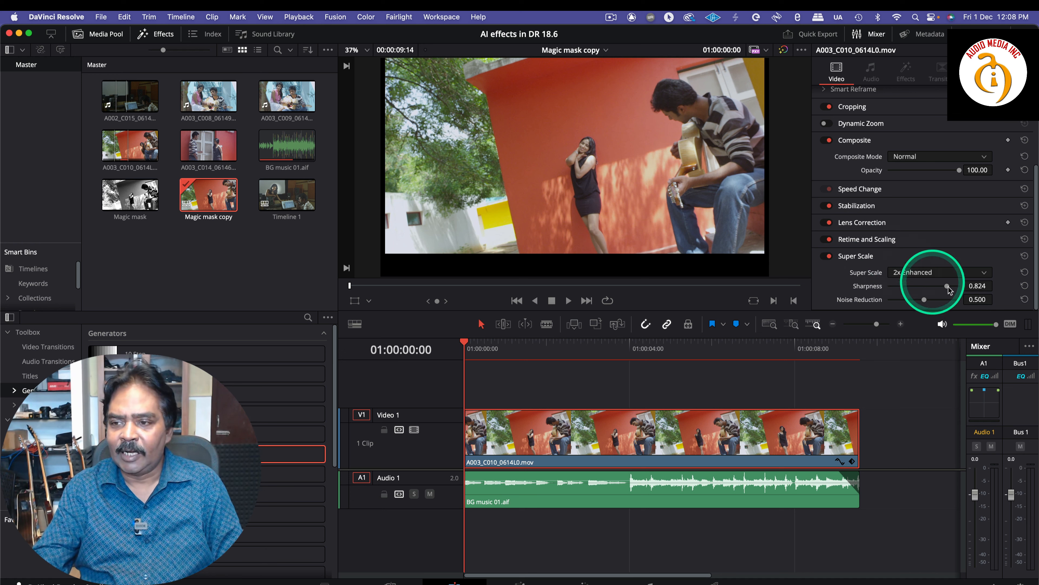
drag(949, 290, 927, 303)
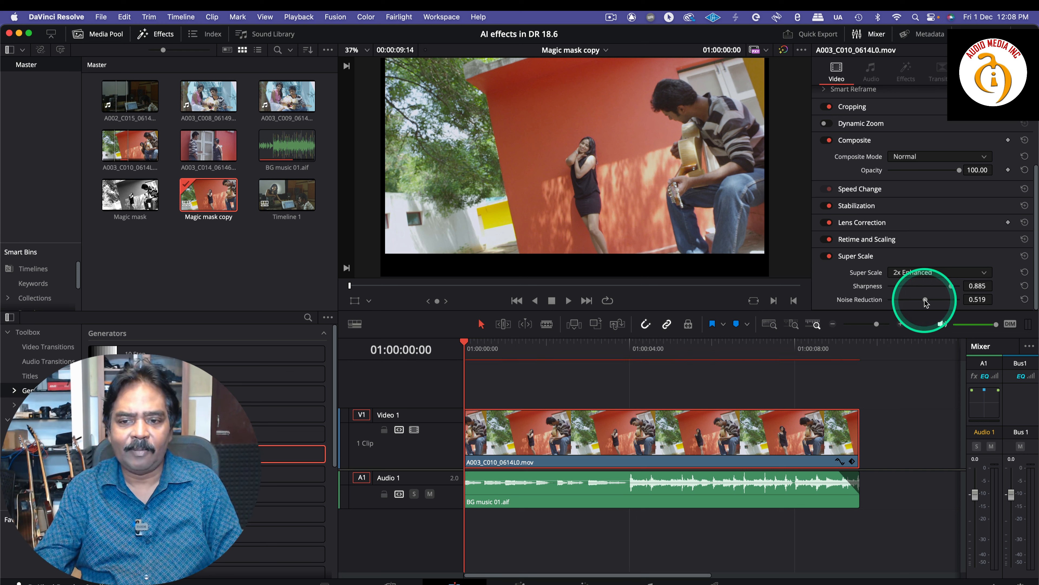
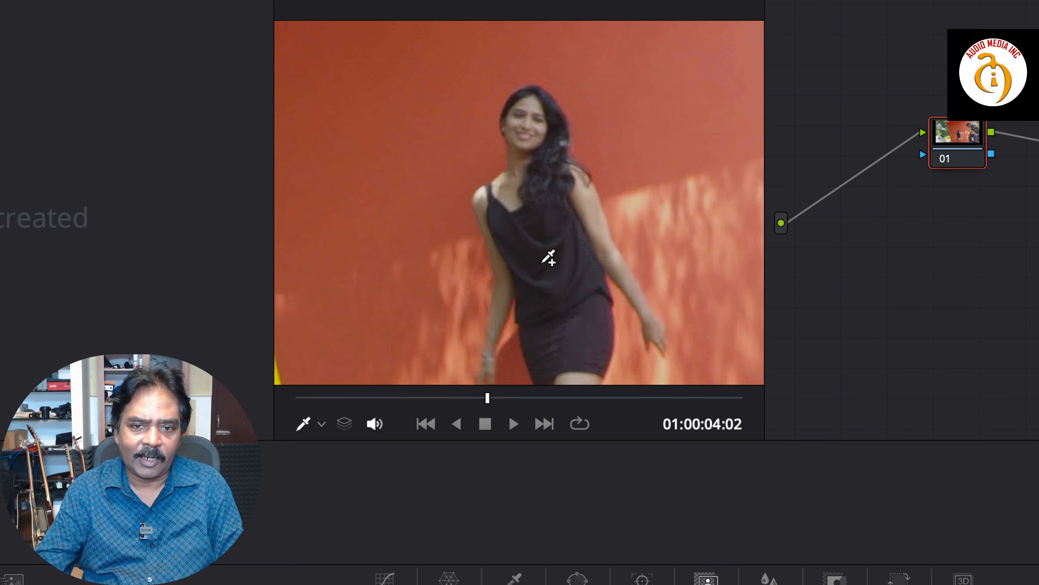
Paint Magic Mask strokes over the woman's torso, face, hair and both arms at 01:00:04:02.
click(585, 185)
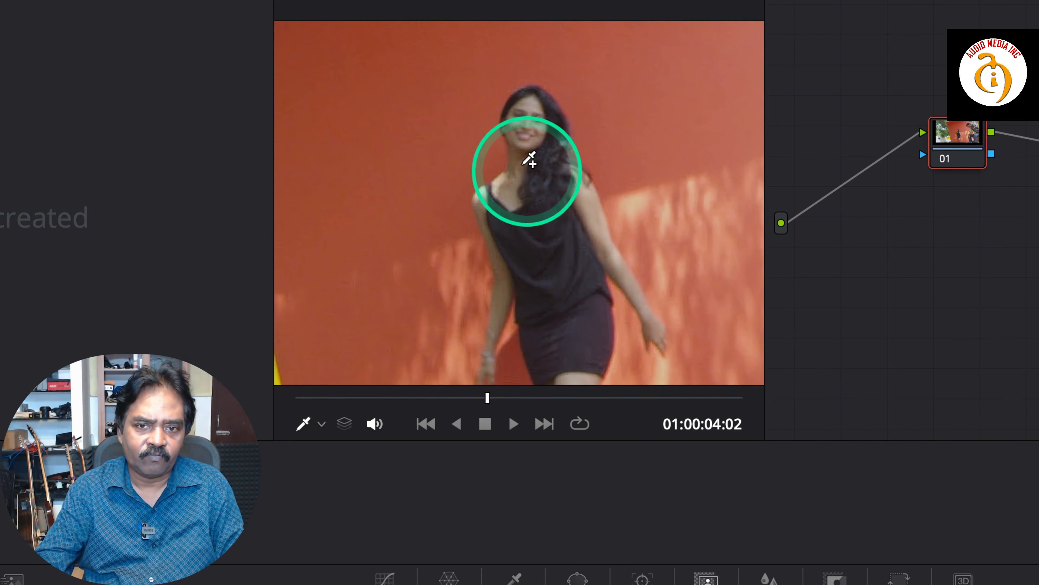
drag(536, 160, 560, 335)
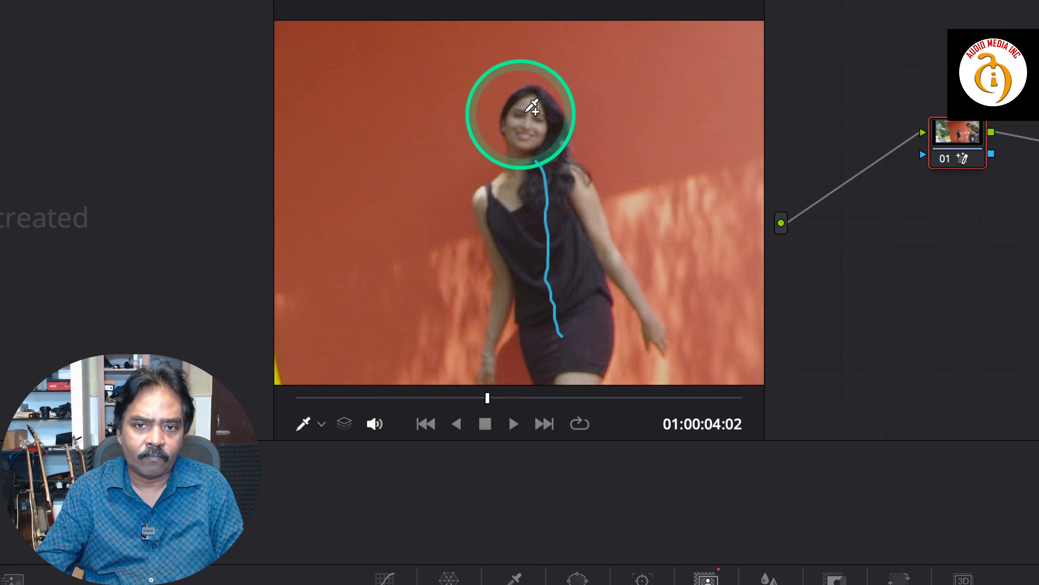
drag(527, 109, 522, 147)
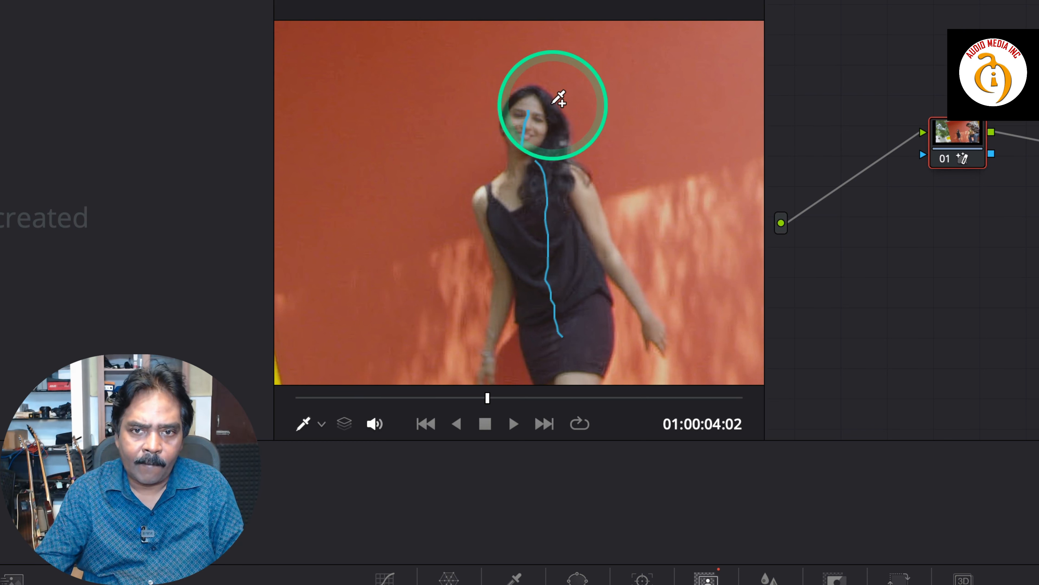
drag(554, 114, 569, 124)
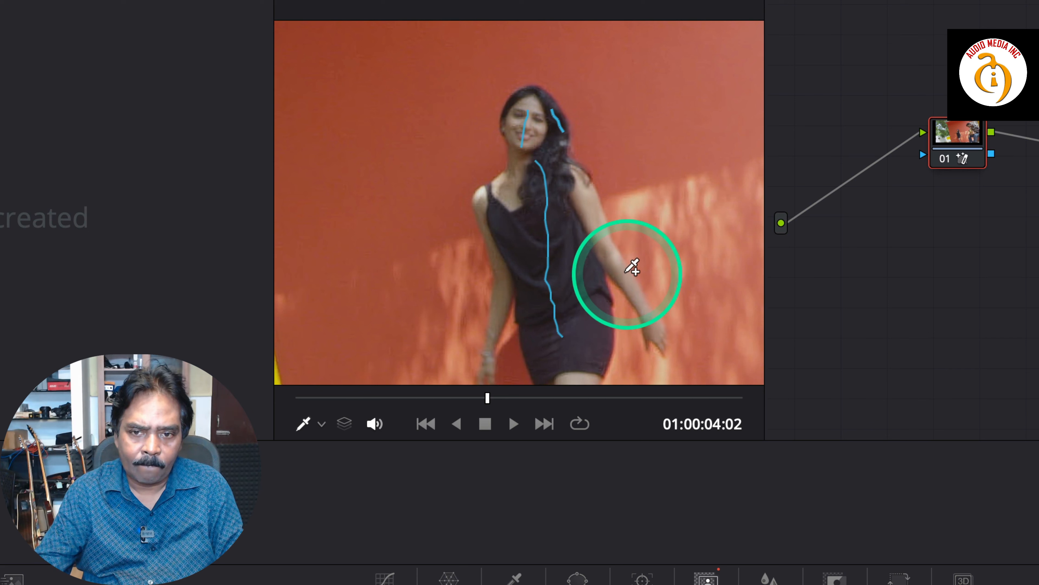
drag(627, 276, 631, 300)
drag(587, 191, 590, 210)
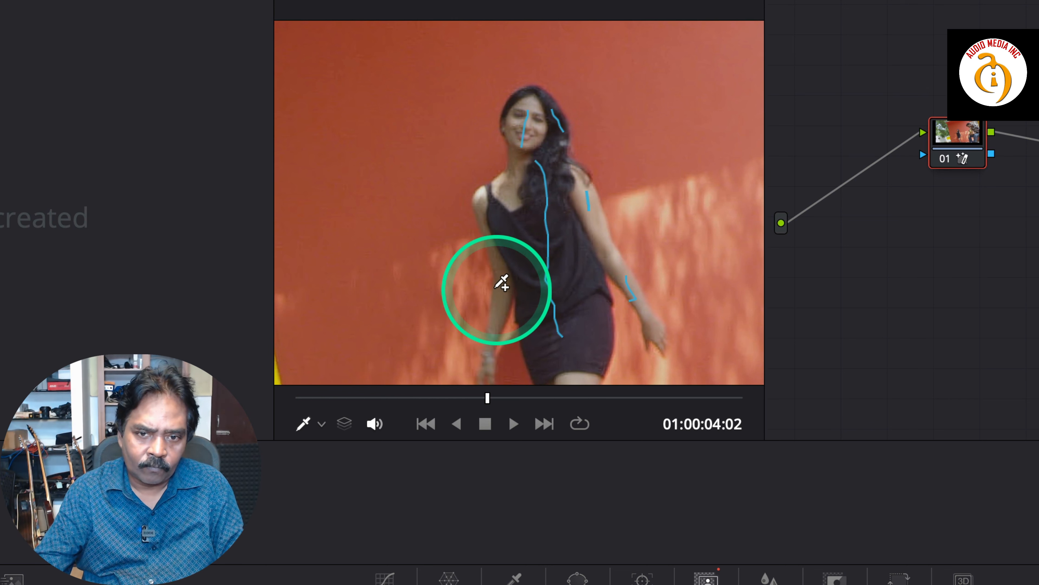
drag(499, 290, 500, 311)
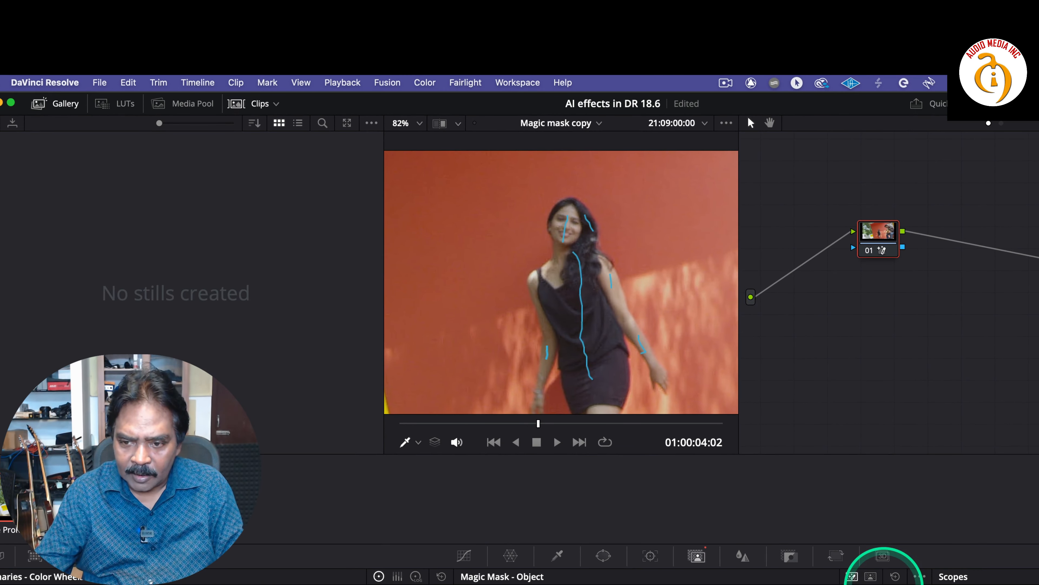
Show the mask overlay and extend the Magic Mask with strokes on the woman's leg.
click(882, 536)
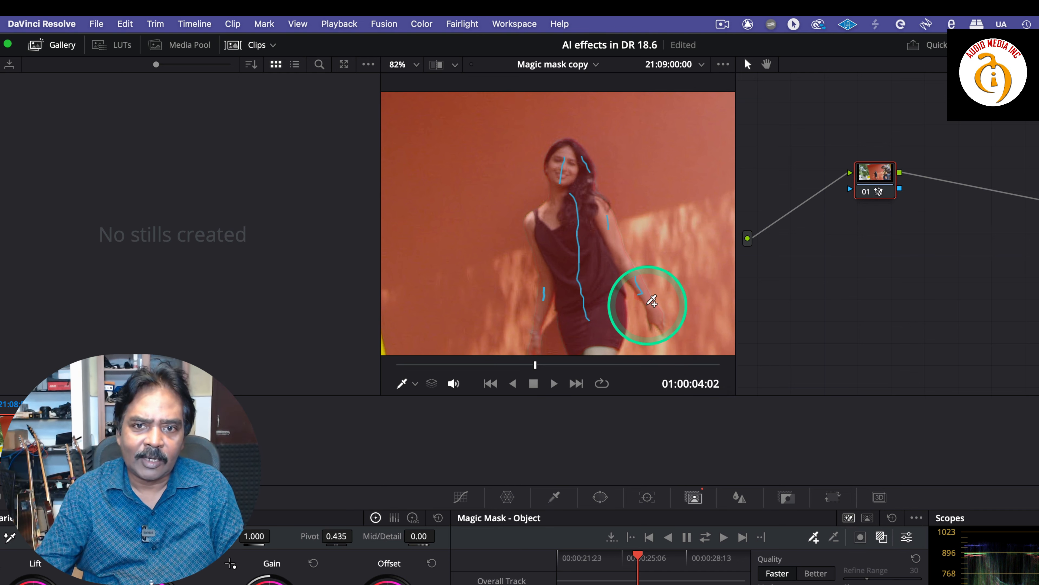
scroll(651, 302, down, 3)
scroll(652, 301, down, 1)
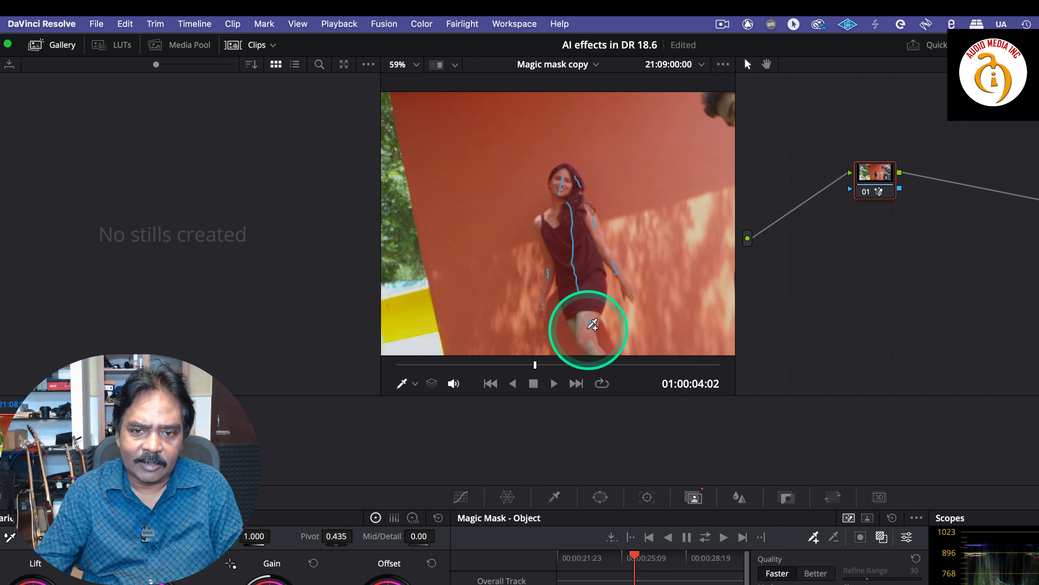
scroll(593, 324, down, 2)
scroll(593, 324, down, 2)
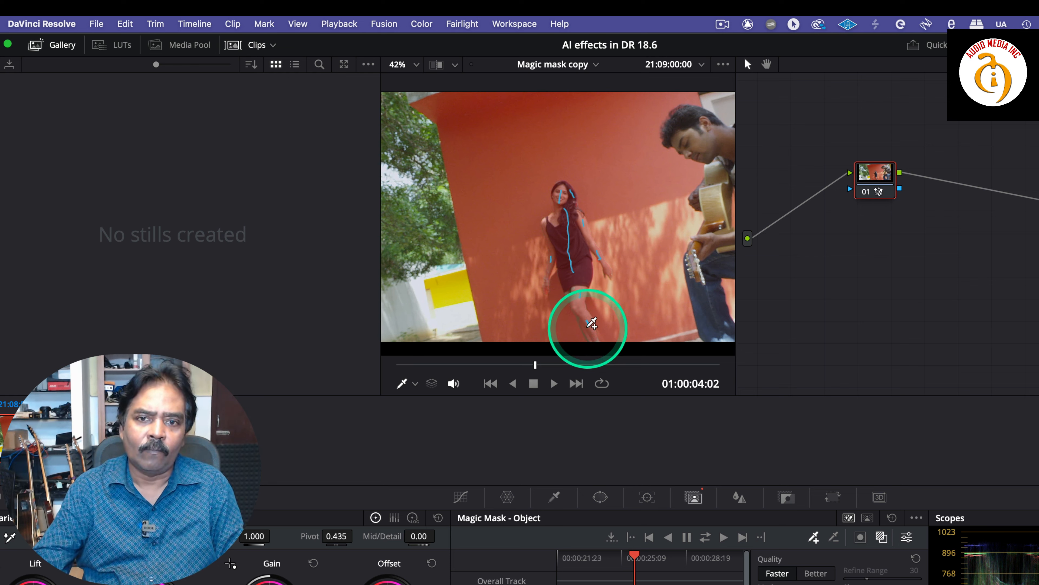
drag(588, 324, 580, 294)
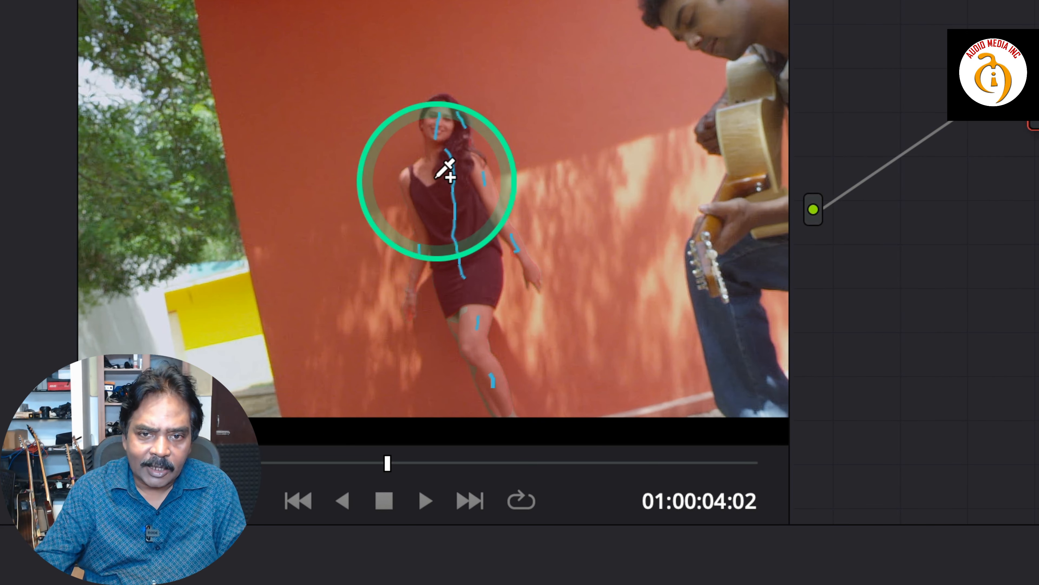
Add mask strokes across the woman's right shoulder and track the mask forward and backward through the clip.
scroll(445, 170, up, 5)
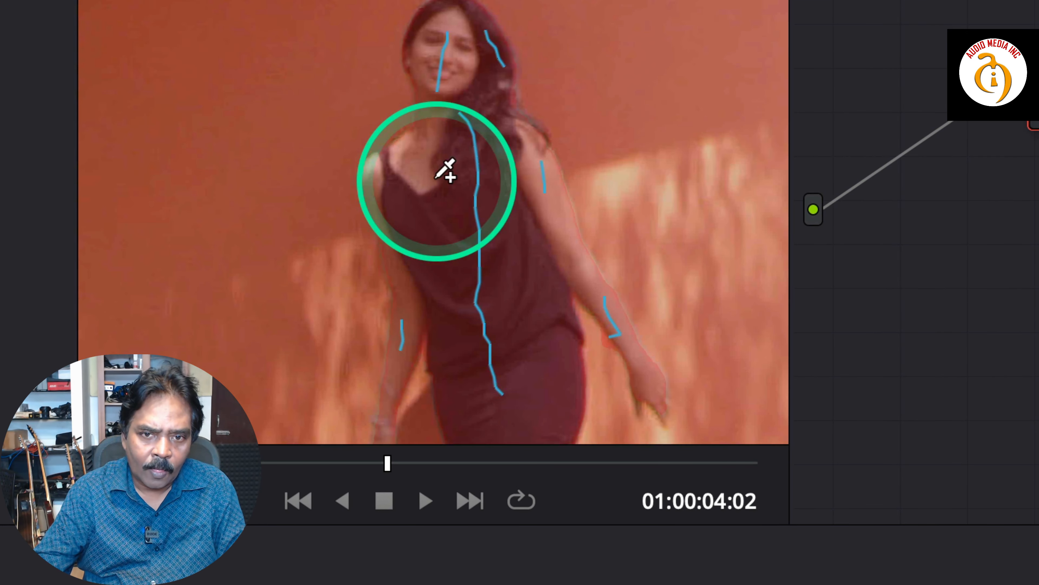
mouse_move(372, 173)
mouse_down()
mouse_move(398, 150)
mouse_move(407, 200)
mouse_move(414, 143)
mouse_up()
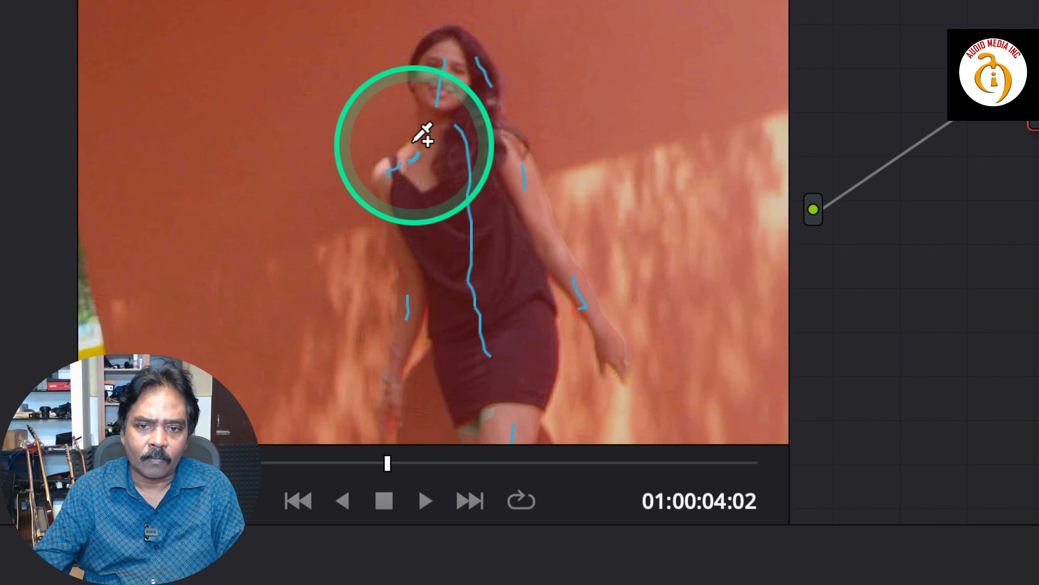
scroll(413, 143, down, 5)
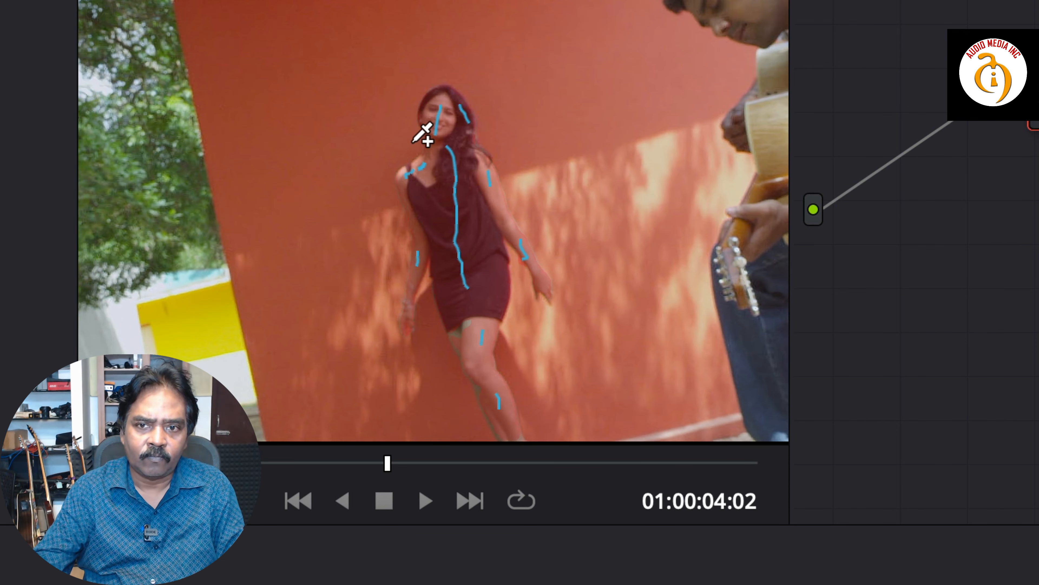
scroll(413, 142, down, 4)
scroll(414, 142, up, 3)
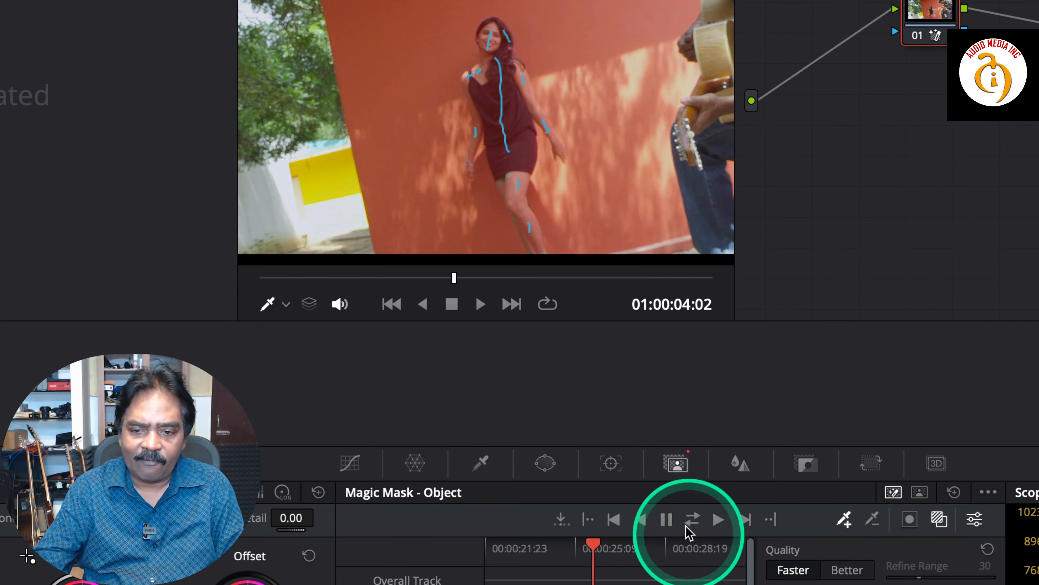
click(692, 521)
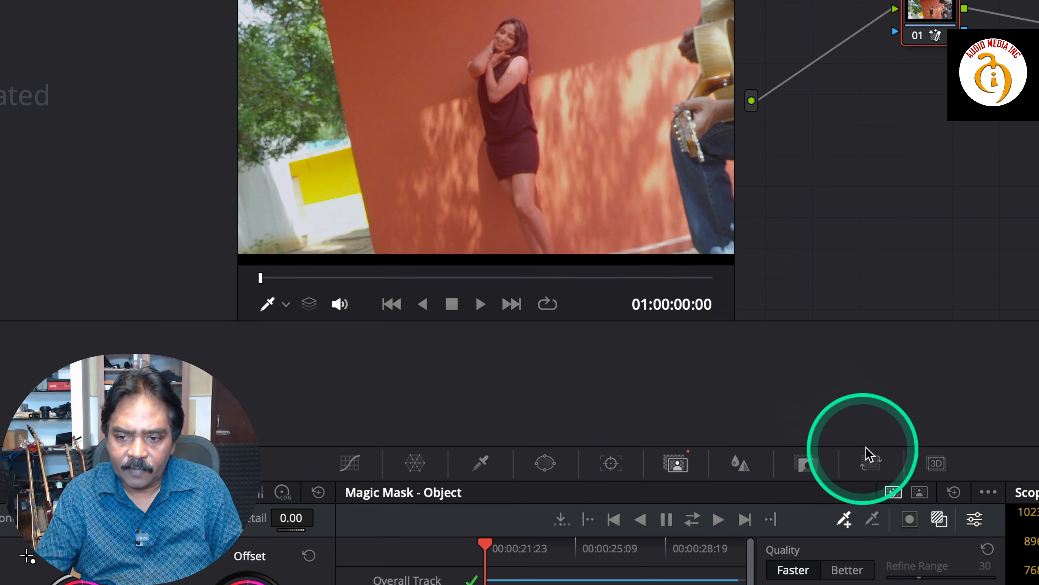
Invert the mask and set the saturation to 0 so that only the background is desaturated.
click(909, 520)
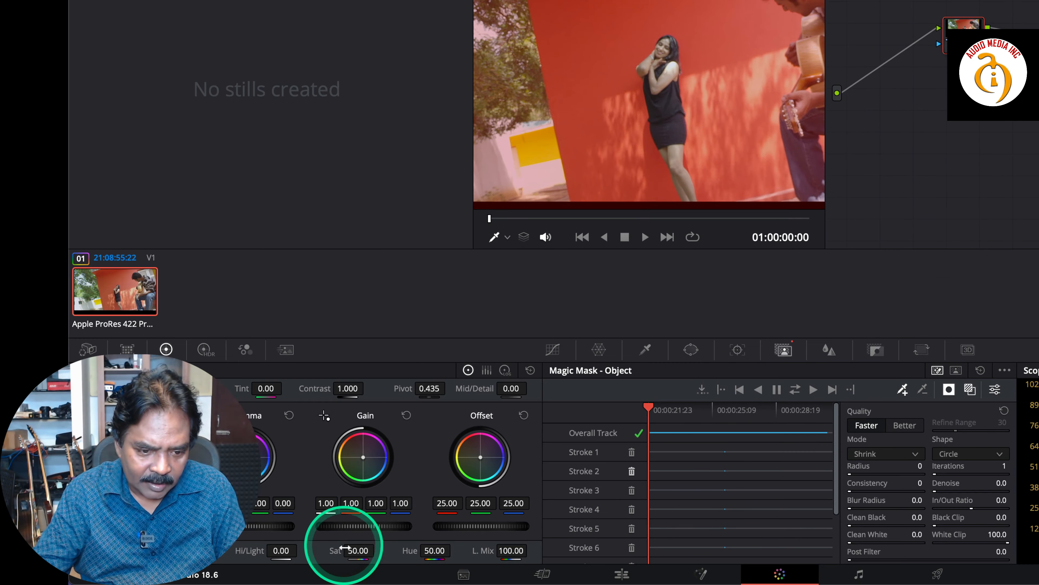
drag(356, 550, 286, 551)
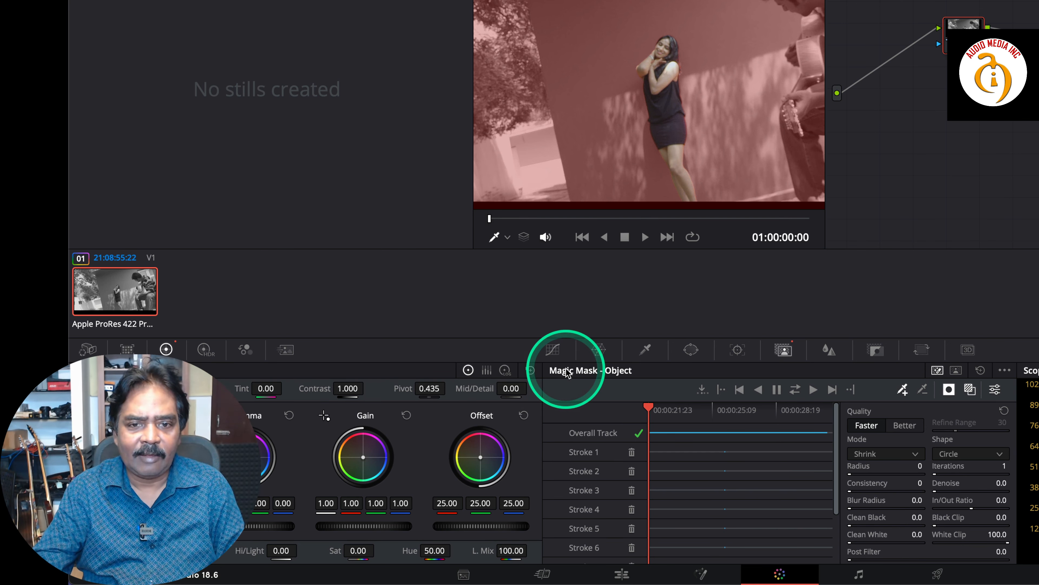
Review the masked clip on the Edit page from the start, then scrub to 01:00:05:23 to inspect the woman's hair.
click(622, 574)
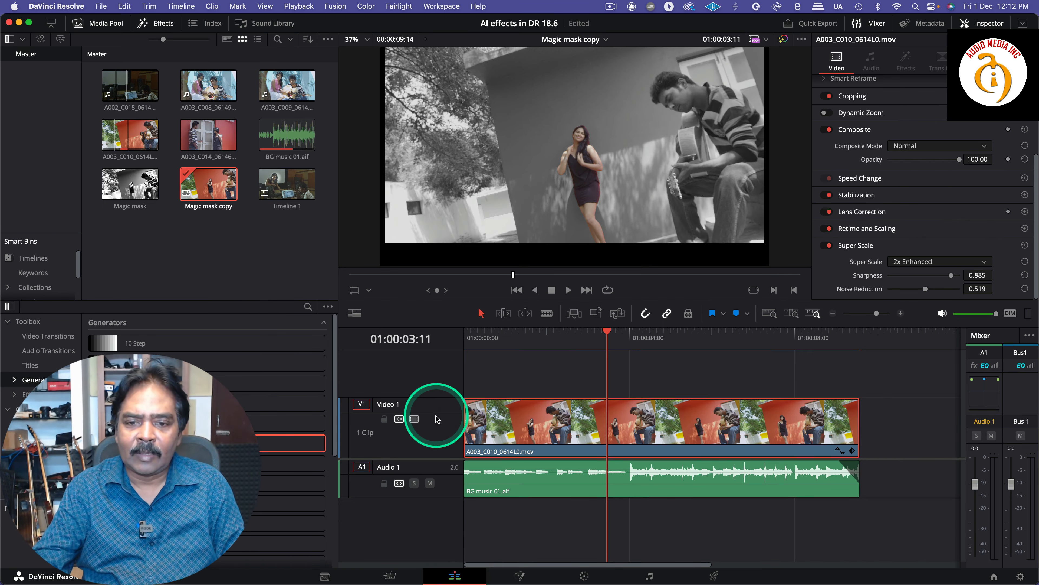
drag(503, 337, 440, 339)
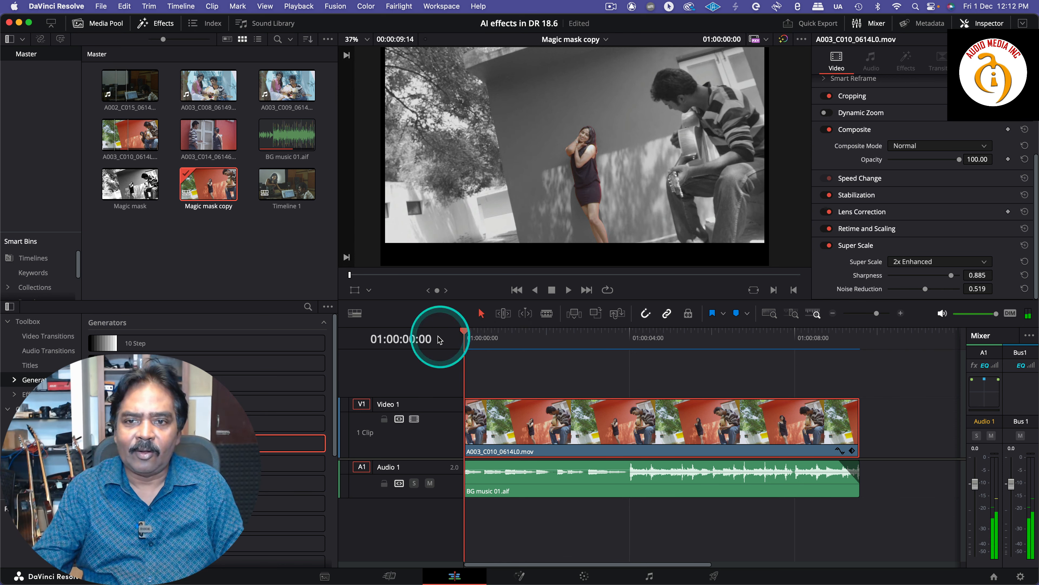
key(space)
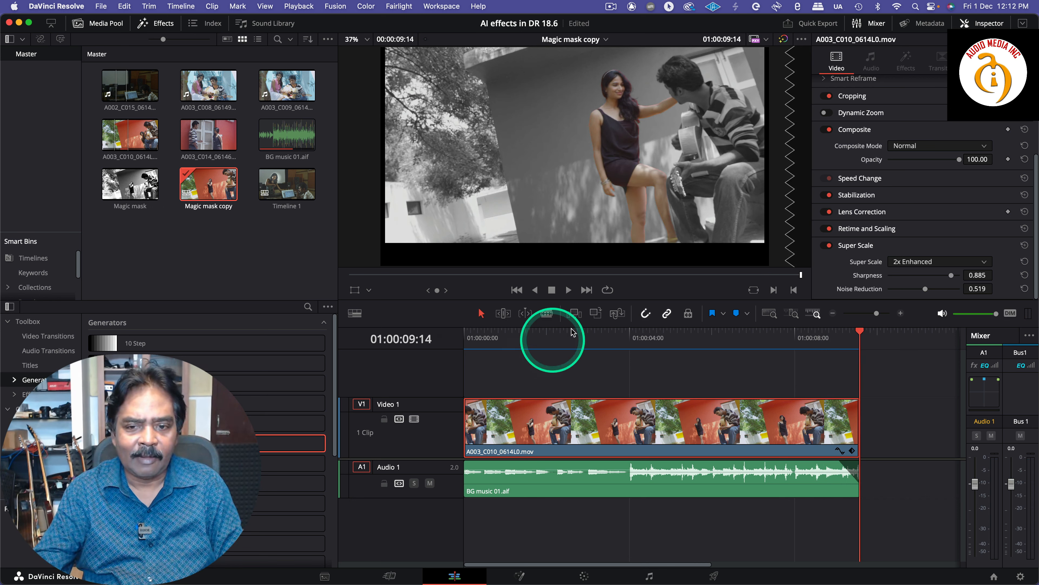
click(596, 339)
drag(596, 342, 711, 342)
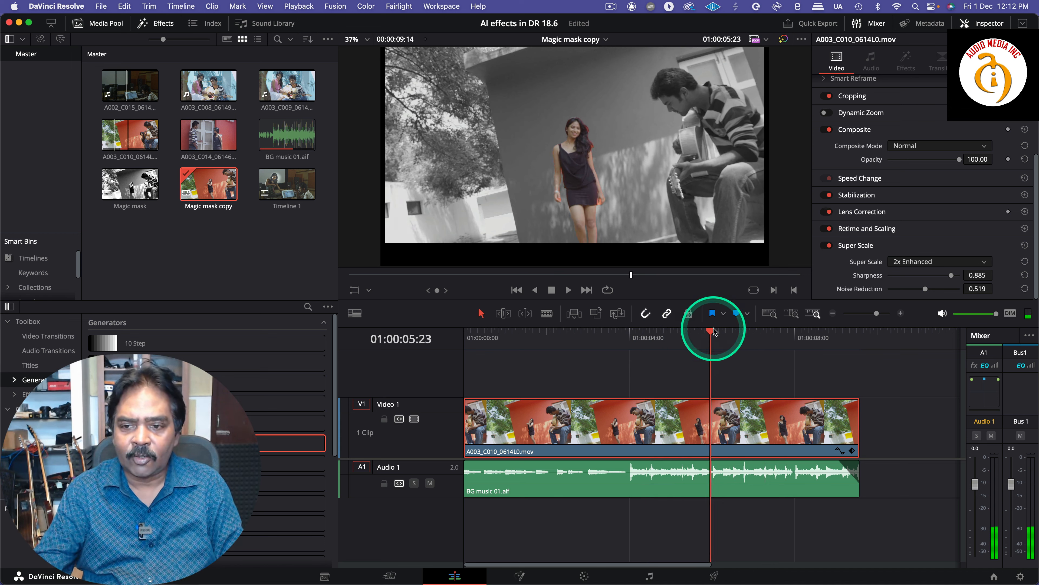
Add a Magic Mask stroke over the woman's hair at 01:00:05:23 and retrack the mask in both directions.
click(584, 576)
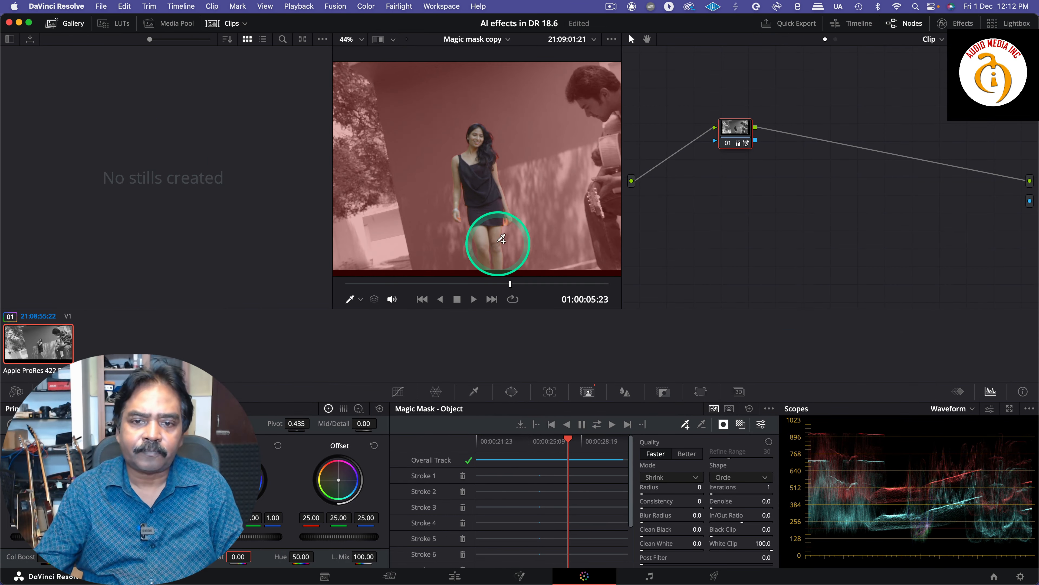
scroll(486, 165, up, 2)
scroll(486, 165, up, 3)
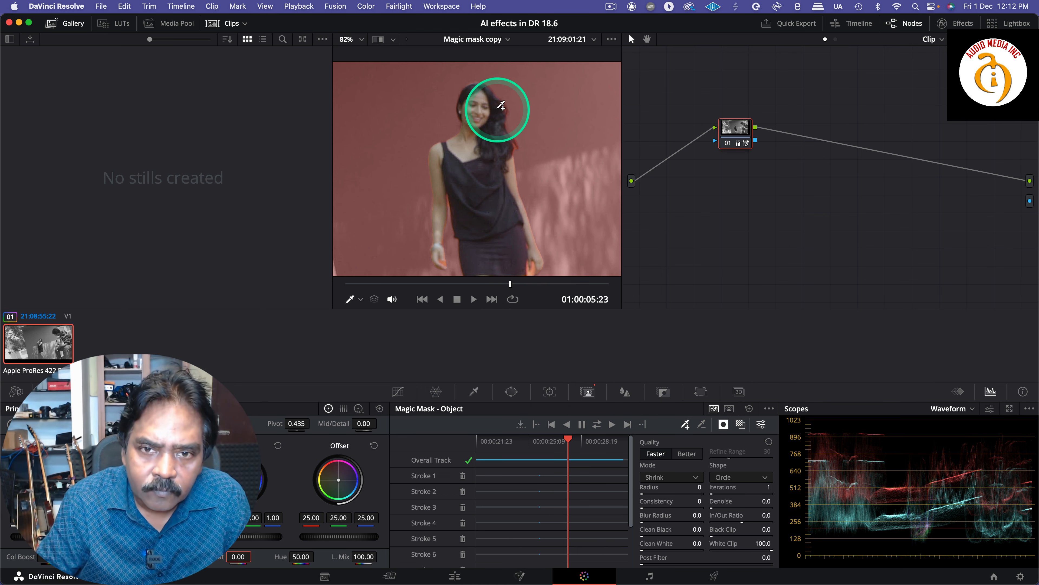
mouse_move(502, 106)
mouse_down()
mouse_move(589, 102)
mouse_move(522, 133)
mouse_move(508, 125)
mouse_up()
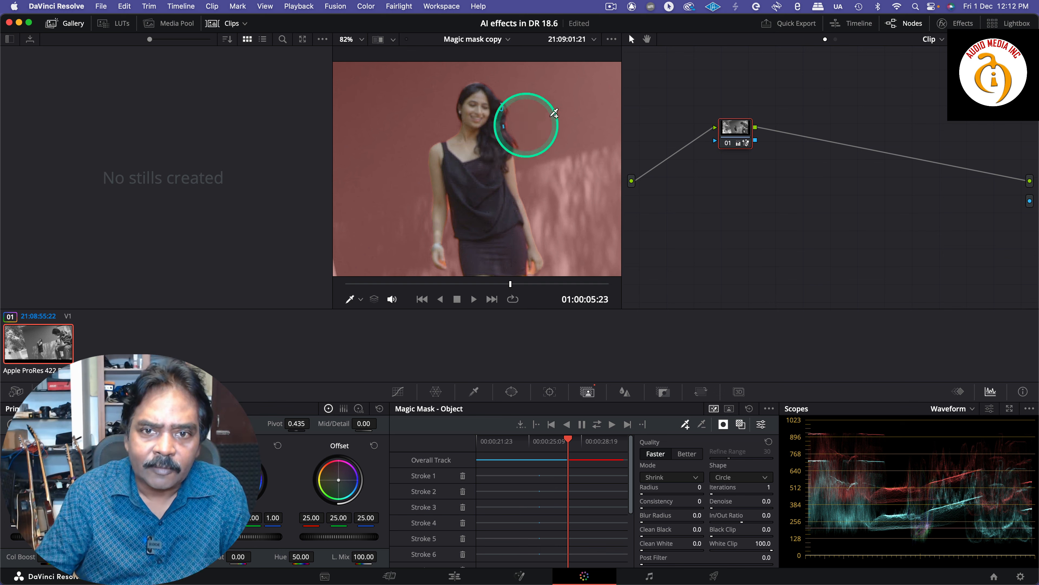
click(597, 426)
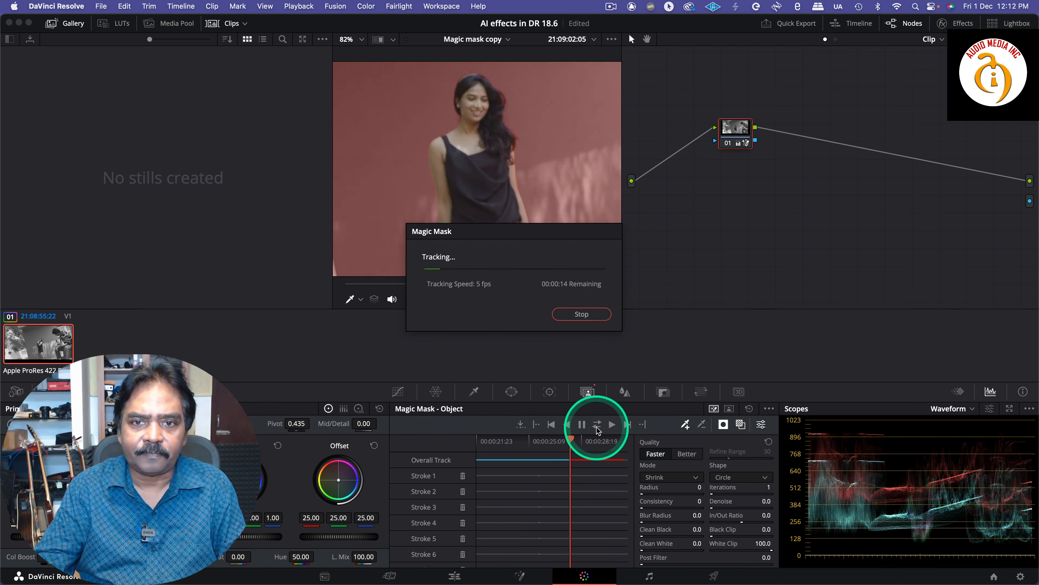